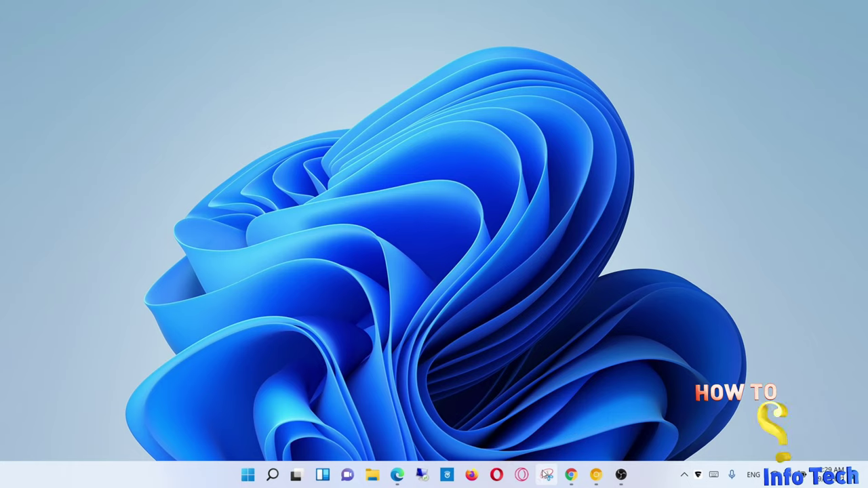
# Bring the Outlook.com inbox window in Chrome to the front from the taskbar preview.
pyautogui.click(572, 475)
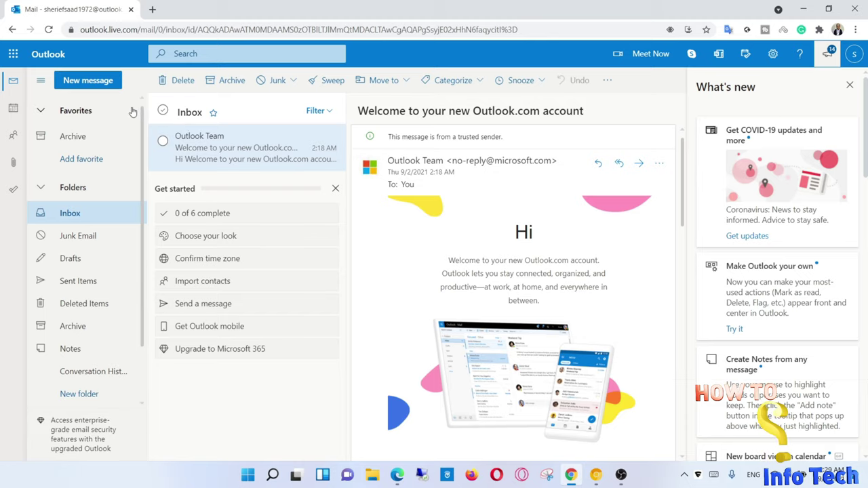
# Open a new Chrome tab beside the Outlook.com inbox.
pyautogui.click(152, 9)
# Go to insider.windows.com and choose Register under Meet the Windows Insider Program.
pyautogui.write('insider.windows.com/en-us/')
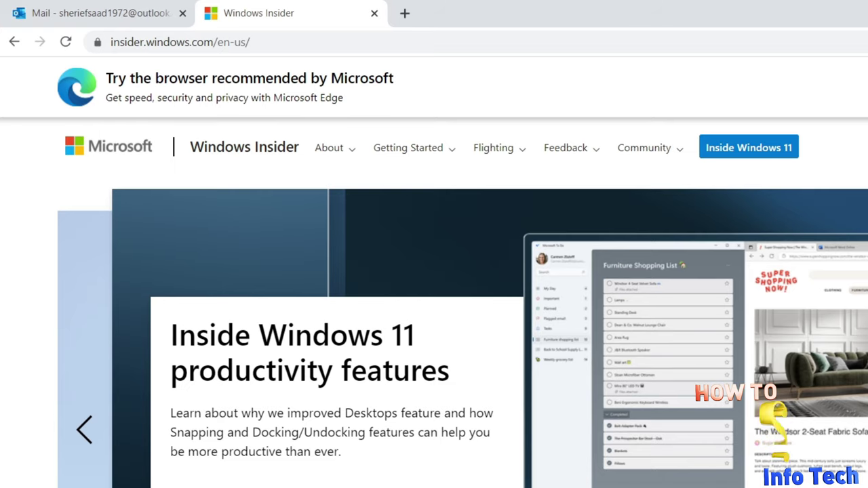
pyautogui.scroll(-6, 784, 407)
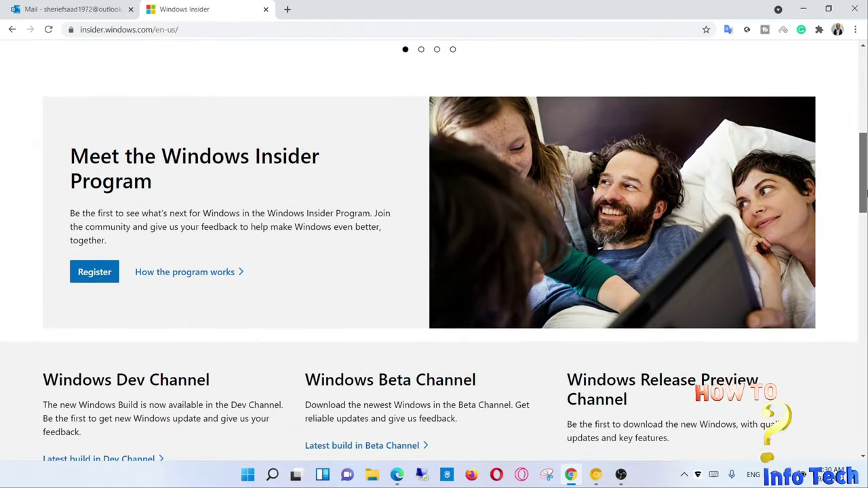
pyautogui.click(95, 272)
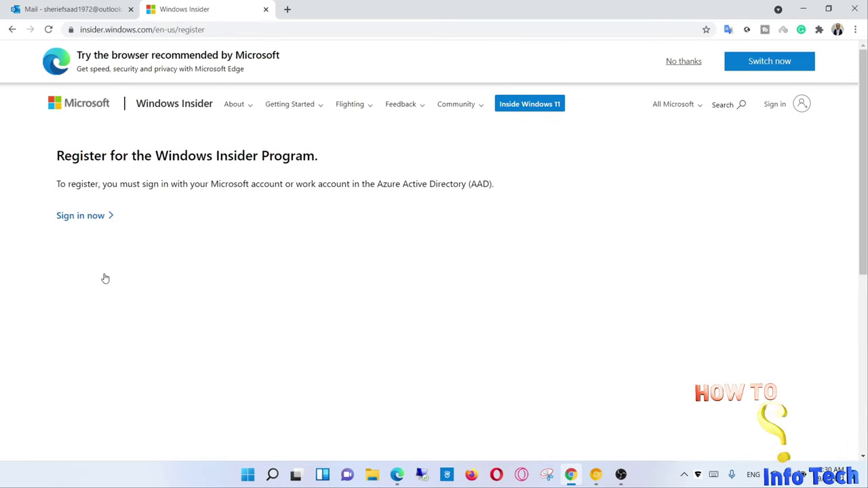
# Sign in with the Microsoft account, accept the program agreement terms and submit the registration.
pyautogui.click(97, 222)
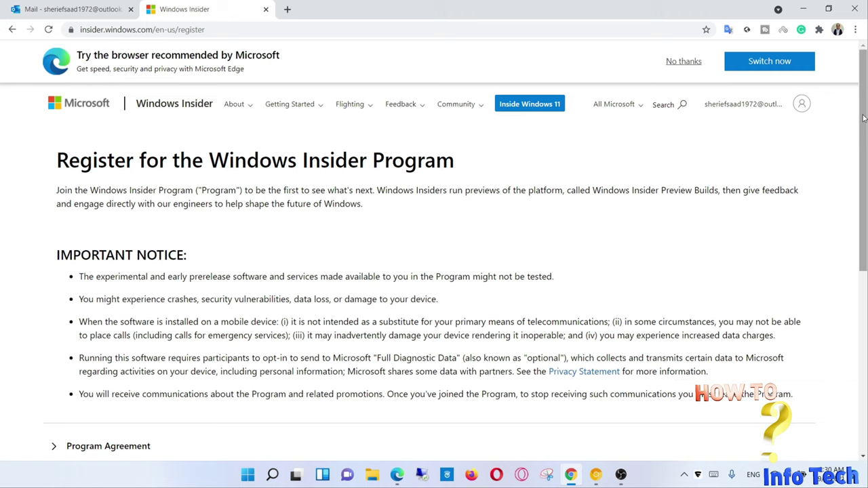
pyautogui.moveTo(863, 119); pyautogui.dragTo(866, 200)
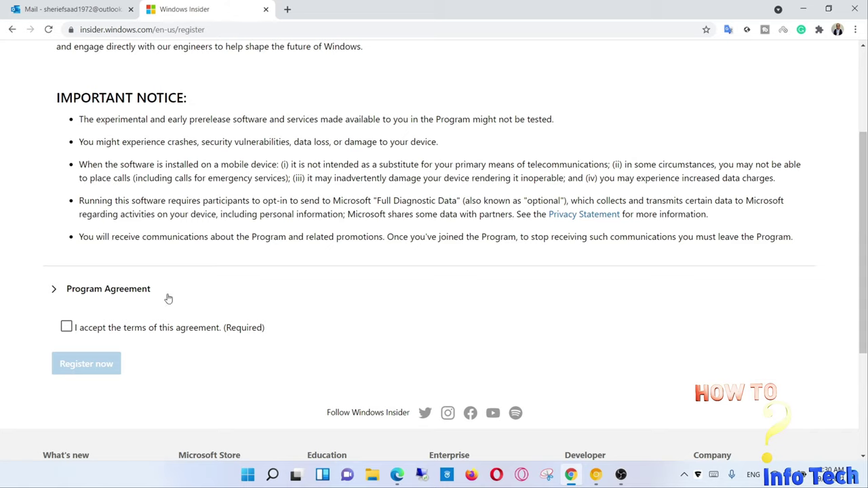
pyautogui.click(67, 328)
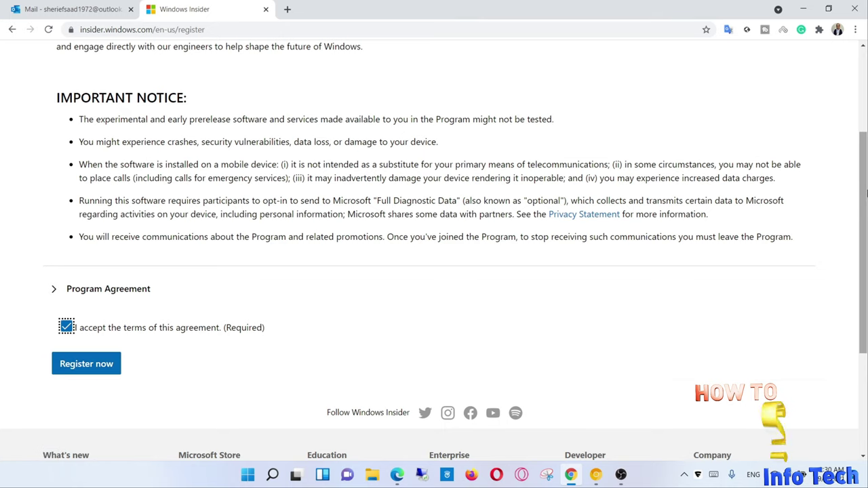
pyautogui.moveTo(865, 210); pyautogui.dragTo(866, 189)
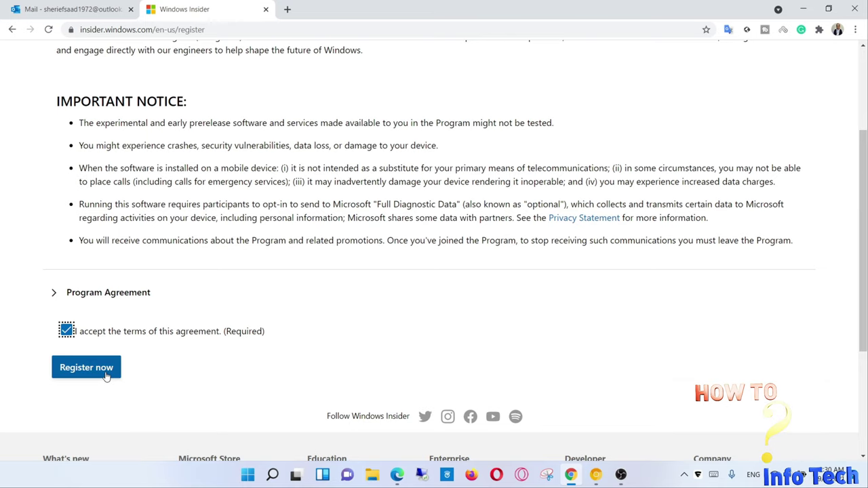
pyautogui.click(105, 375)
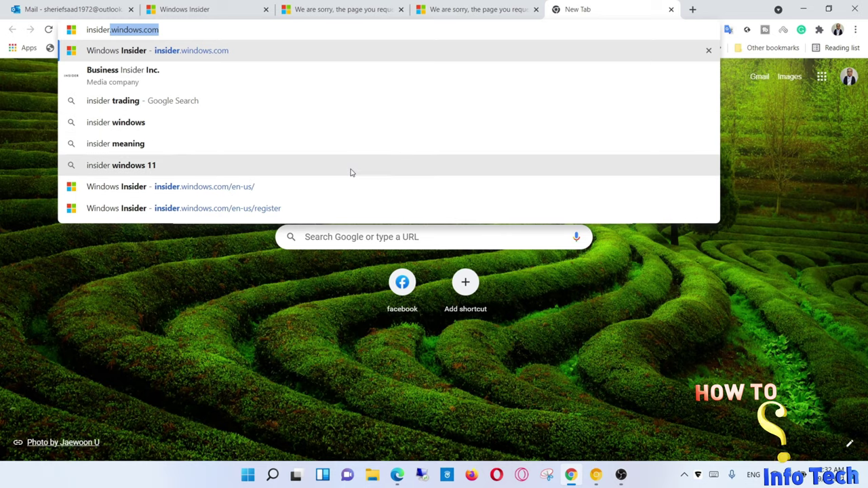
# Return to insider.windows.com and reach the Insider Preview ISO download's Select edition section.
pyautogui.click(159, 52)
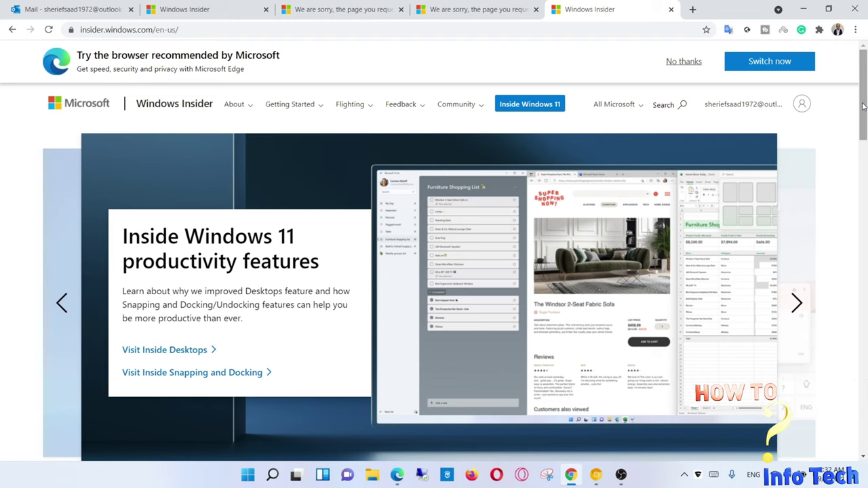
pyautogui.moveTo(863, 106); pyautogui.dragTo(866, 233)
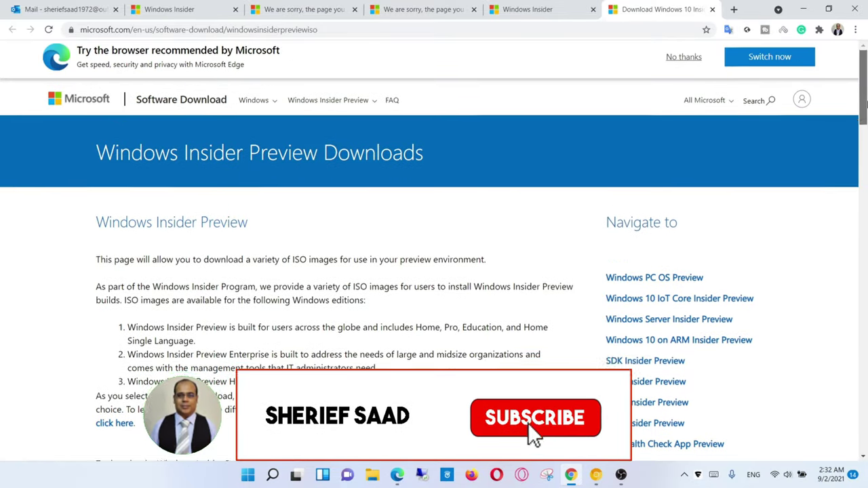
pyautogui.moveTo(863, 103); pyautogui.dragTo(862, 344)
# Select the Windows 11 Insider Preview (Beta Channel) - Build 22000.132 edition and confirm it.
pyautogui.click(363, 263)
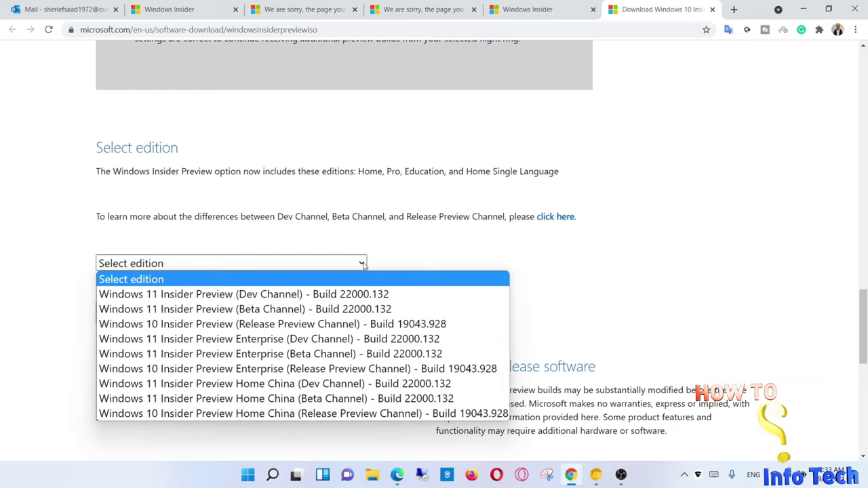
pyautogui.click(200, 312)
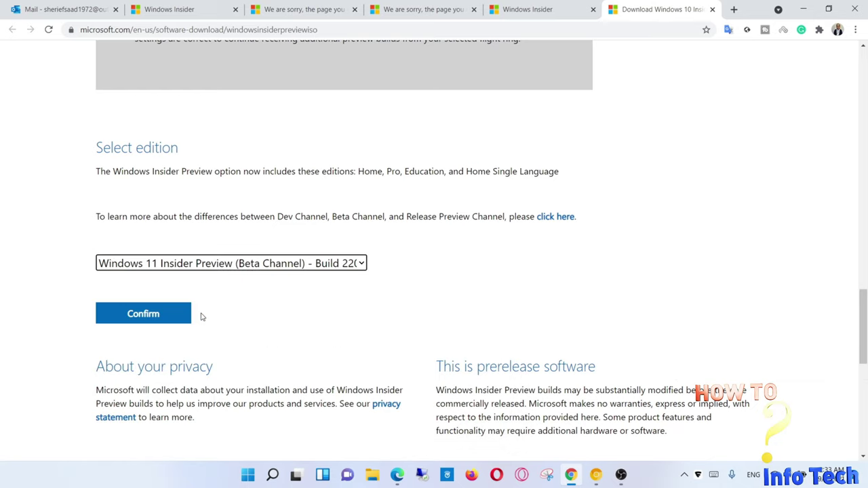
pyautogui.click(150, 322)
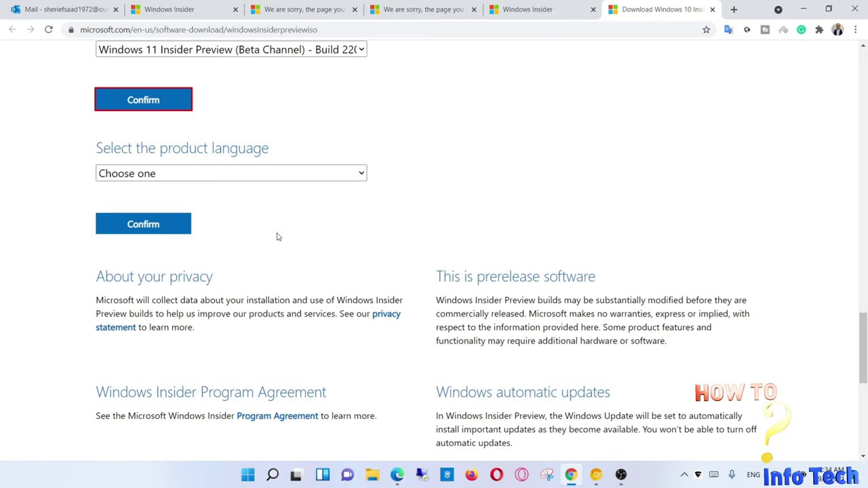
# Choose English as the product language.
pyautogui.moveTo(864, 317)
pyautogui.mouseDown()
pyautogui.moveTo(864, 264)
pyautogui.moveTo(864, 308)
pyautogui.mouseUp()
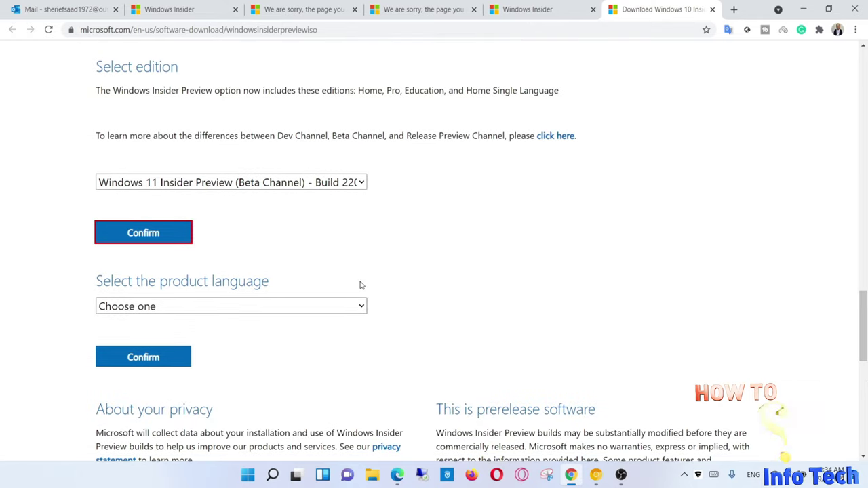
pyautogui.click(362, 307)
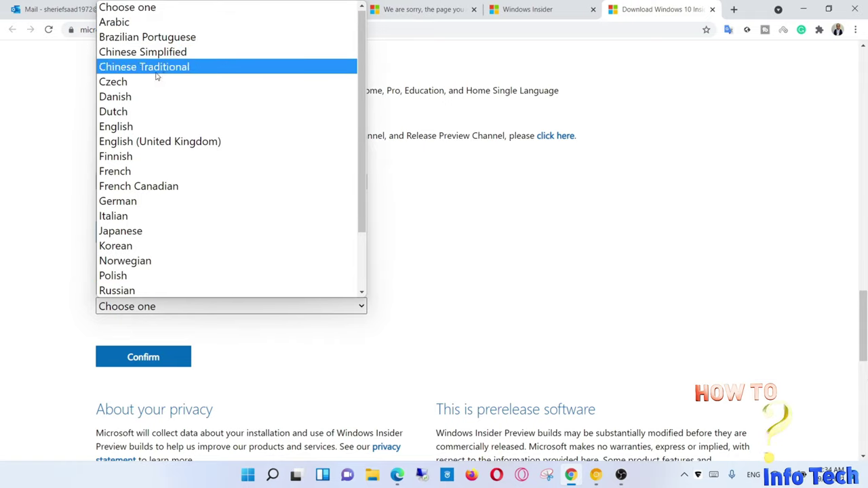
pyautogui.click(139, 129)
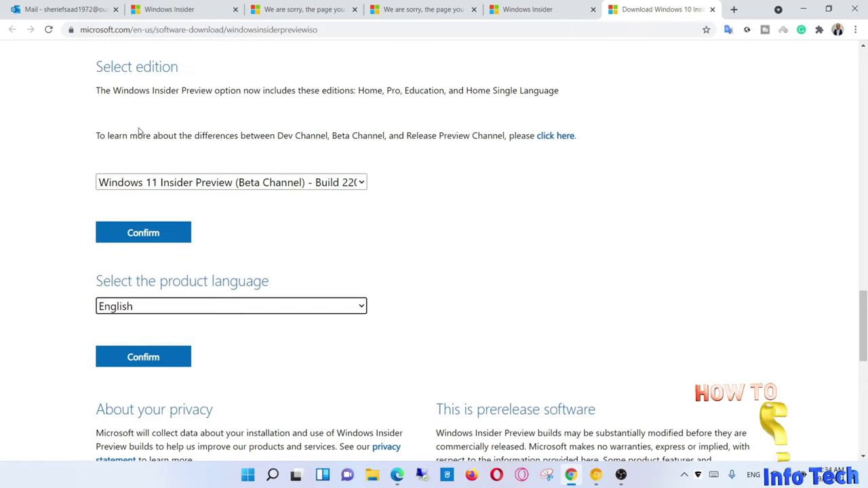
# Confirm English and download the 64-bit Build 22000.132 ISO.
pyautogui.click(155, 359)
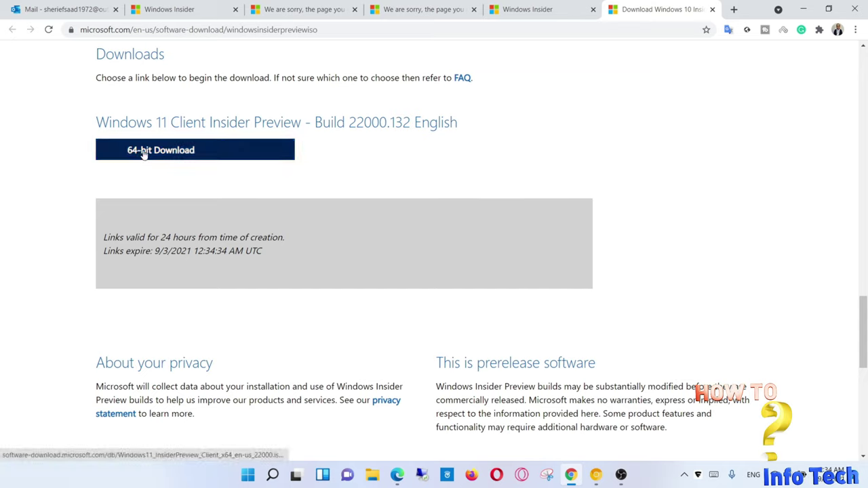
pyautogui.click(178, 149)
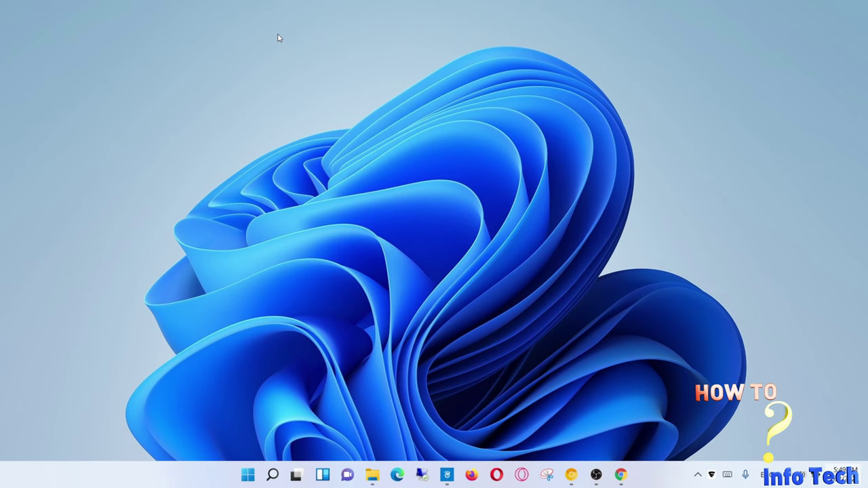
# Turn on Show desktop icons from the desktop's View menu and launch rufus-3.13.exe.
pyautogui.rightClick(278, 33)
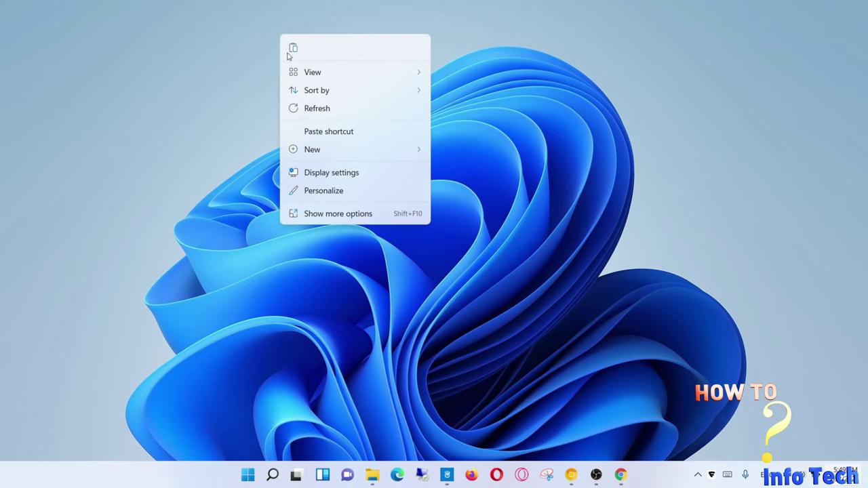
pyautogui.moveTo(312, 73)
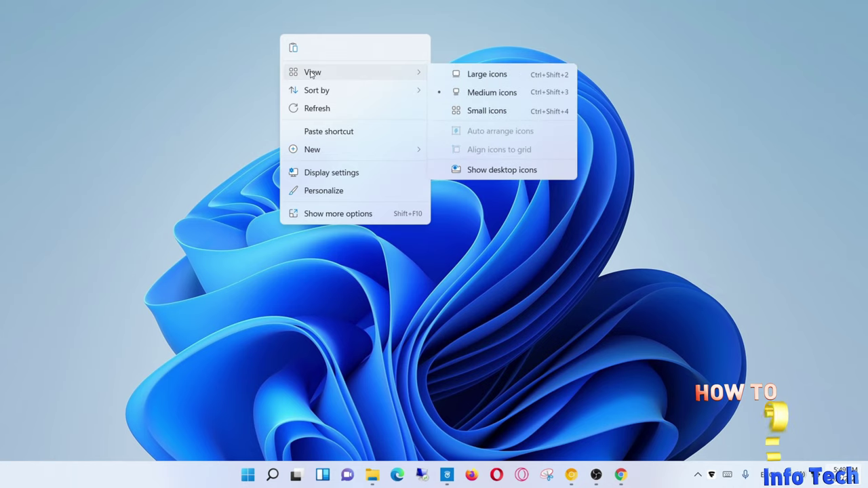
pyautogui.click(497, 170)
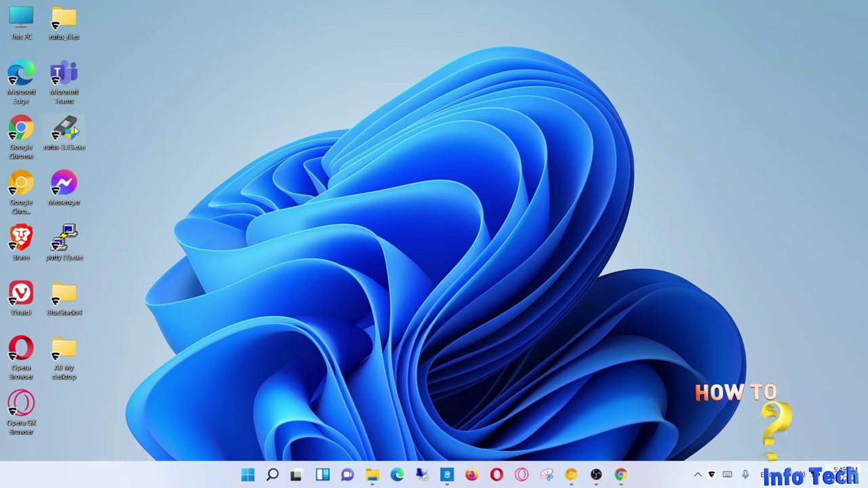
pyautogui.moveTo(75, 131)
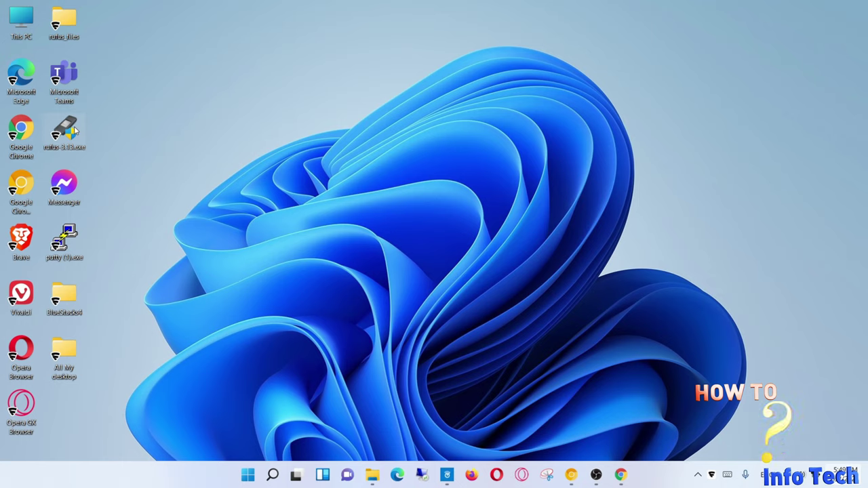
pyautogui.doubleClick(75, 131)
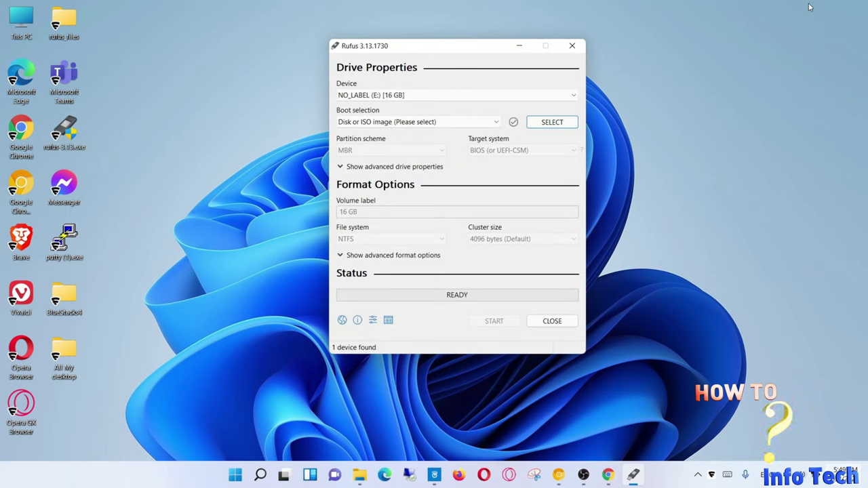
# Load Windows11_InsiderPreview_Client_x64_en-us_22000.iso from the Windows 11 iso folder as the boot image.
pyautogui.rightClick(181, 93)
pyautogui.click(221, 55)
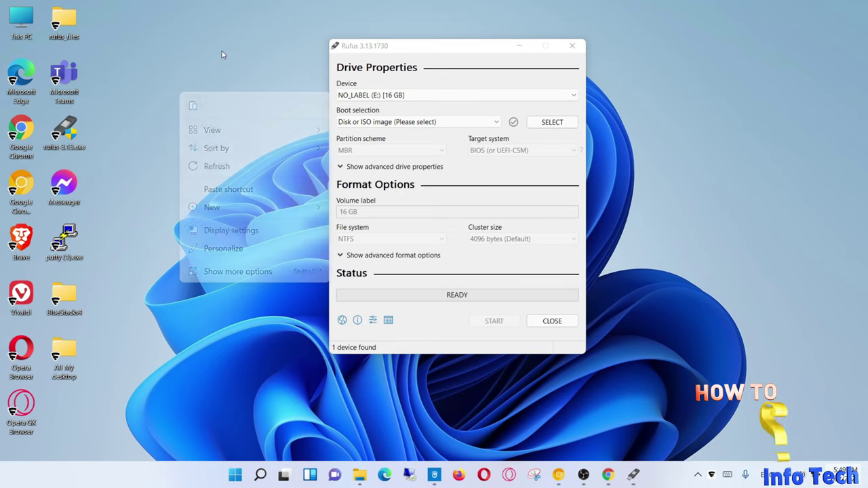
pyautogui.click(552, 123)
pyautogui.doubleClick(478, 164)
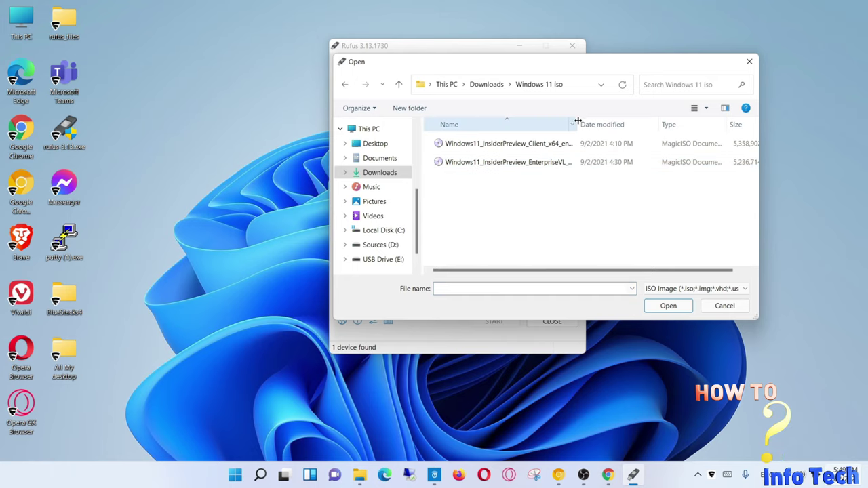
pyautogui.click(539, 143)
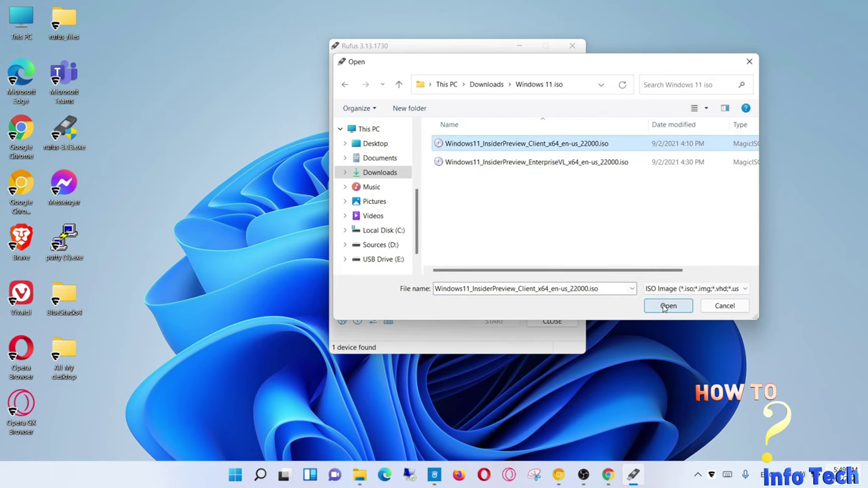
pyautogui.click(664, 305)
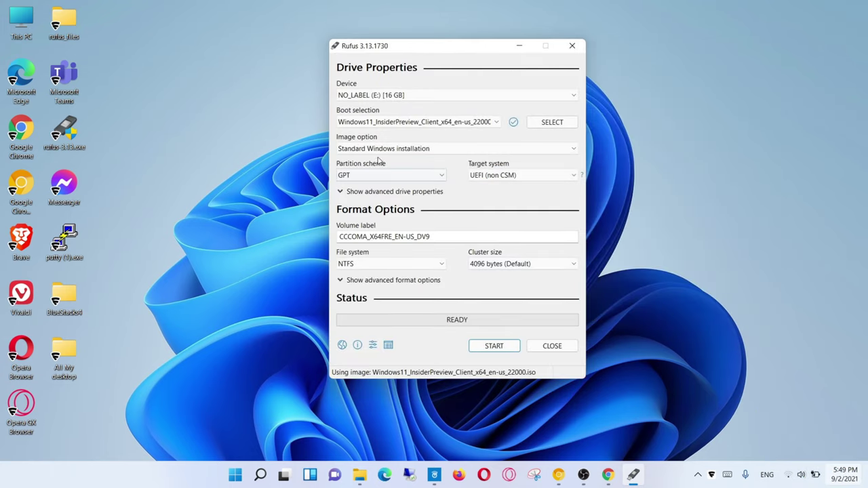
# Keep Standard Windows installation as the image option and GPT as the partition scheme.
pyautogui.click(506, 148)
pyautogui.click(474, 159)
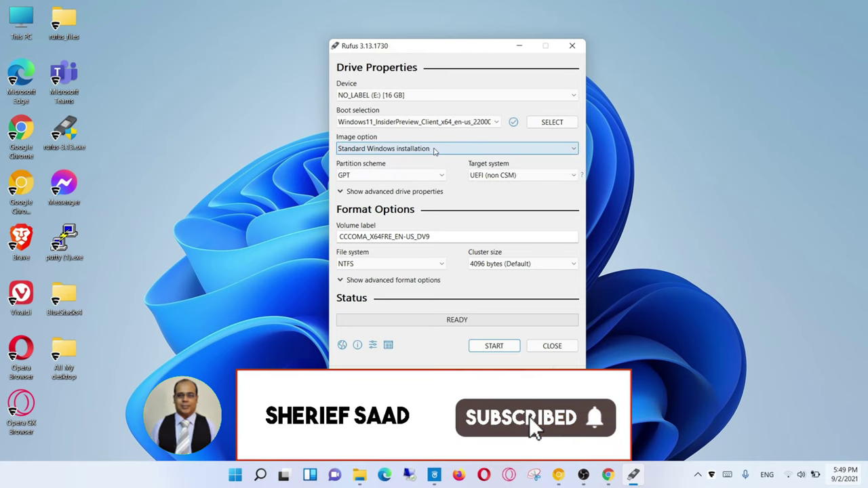
pyautogui.click(437, 175)
pyautogui.click(515, 178)
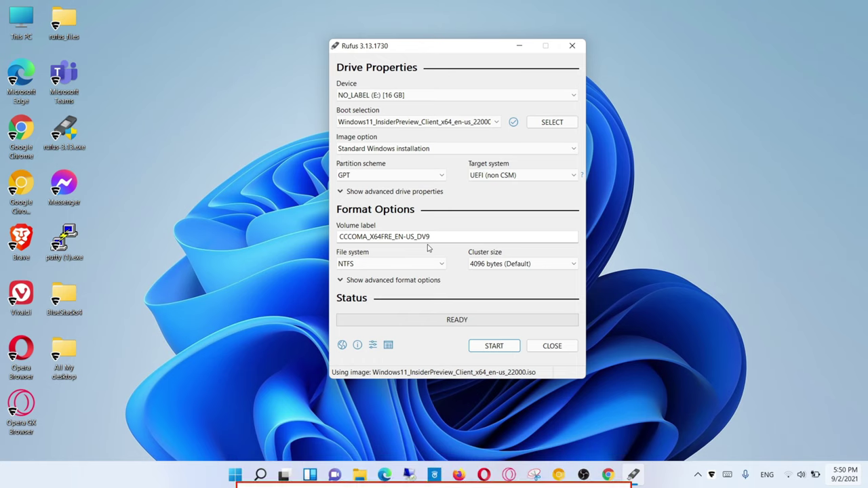
# Write the image, accepting erasure of the 16 GB drive, dismiss the Secure Boot notice, then close Rufus.
pyautogui.click(502, 347)
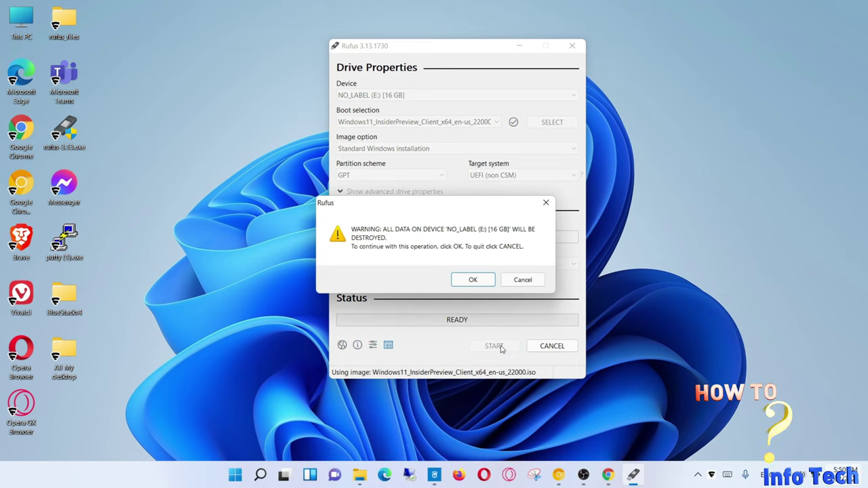
pyautogui.click(476, 283)
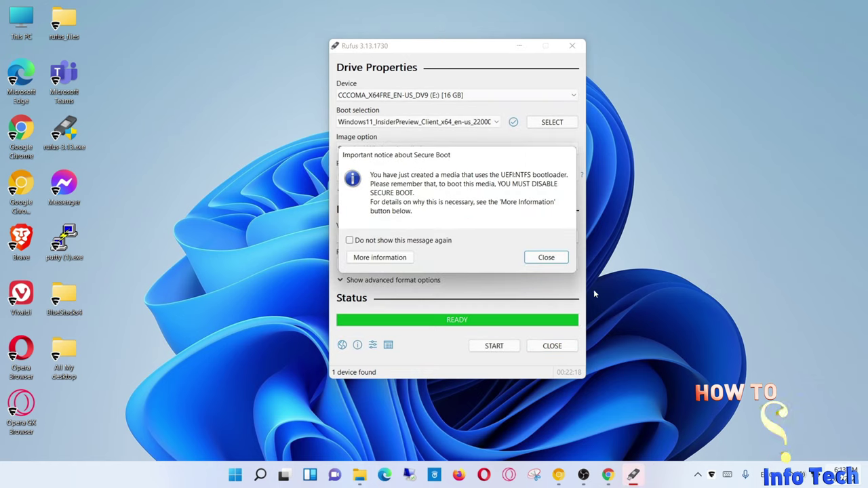
pyautogui.click(546, 258)
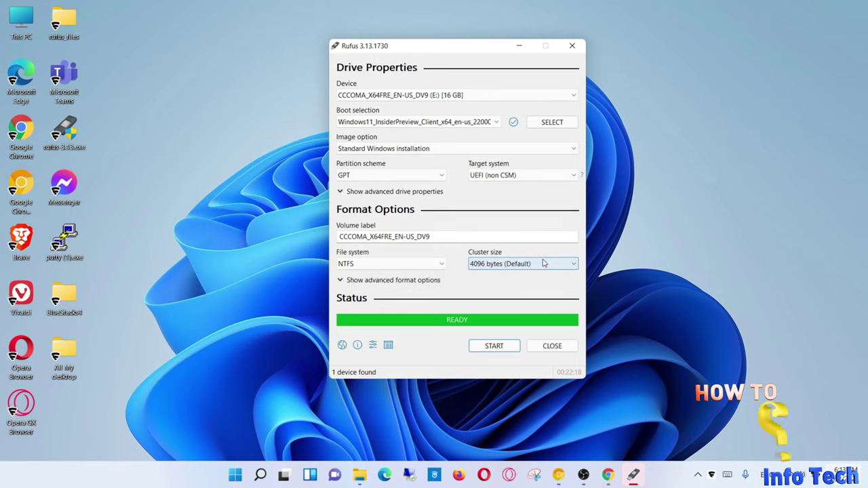
pyautogui.click(550, 346)
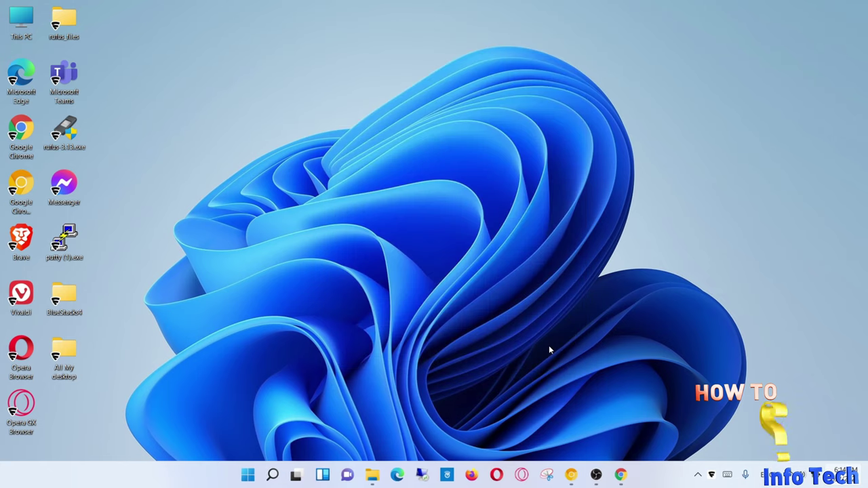